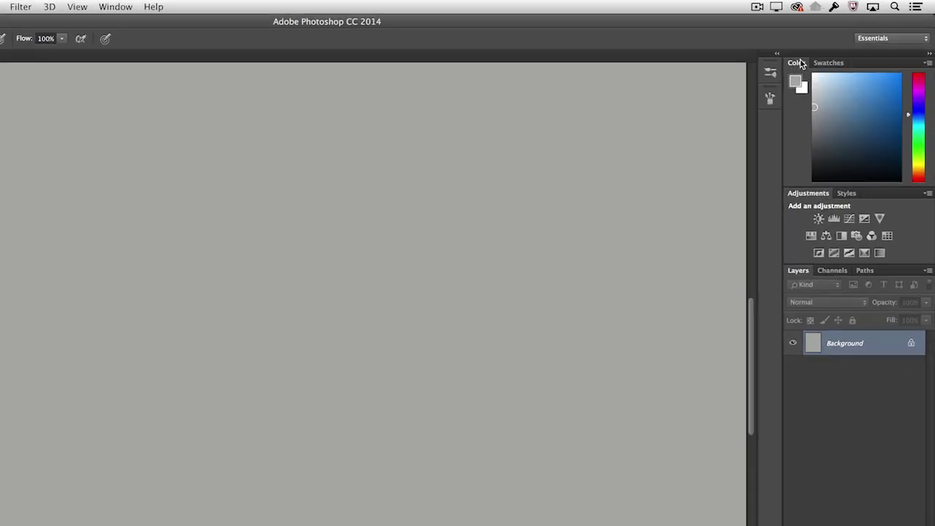
- Float the Color panel over the canvas and enlarge it
left_click_drag(801, 63, 524, 70)
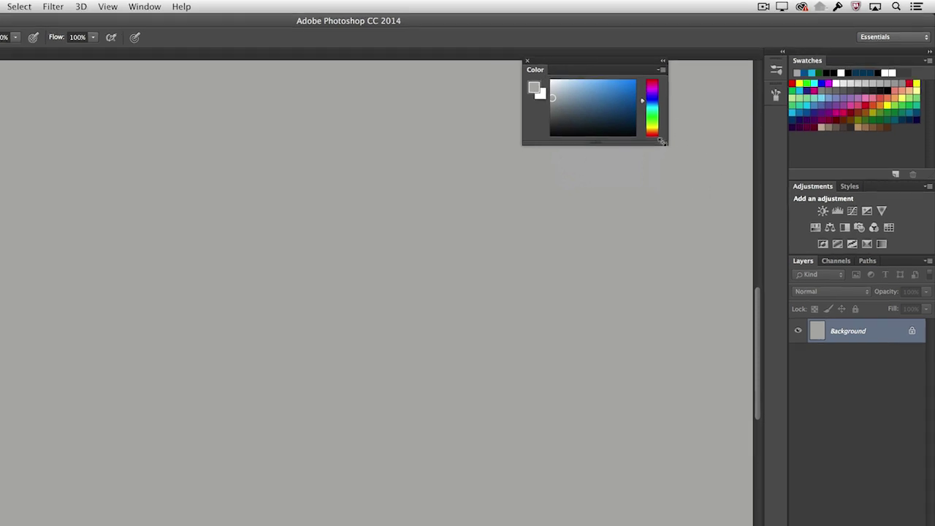
left_click_drag(662, 141, 899, 525)
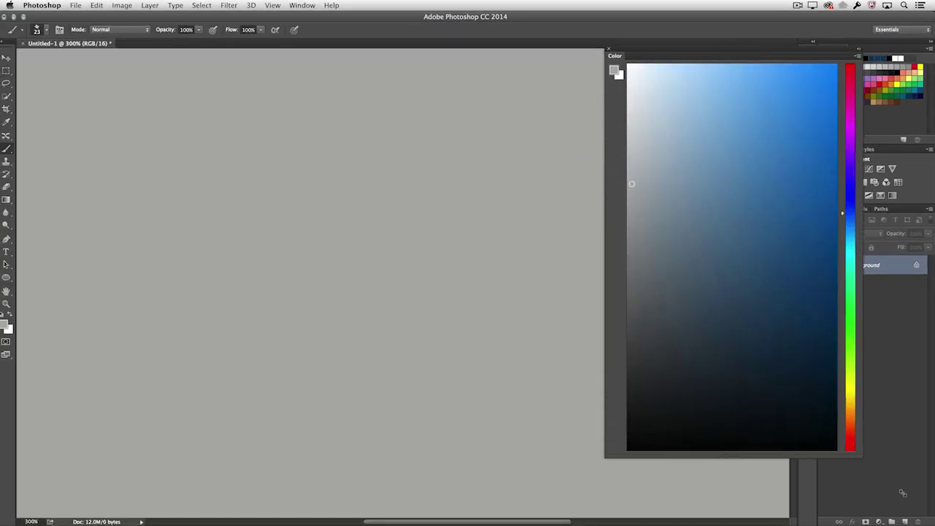
mouse_move(903, 494)
left_mouse_down()
mouse_move(914, 509)
mouse_move(893, 486)
left_mouse_up()
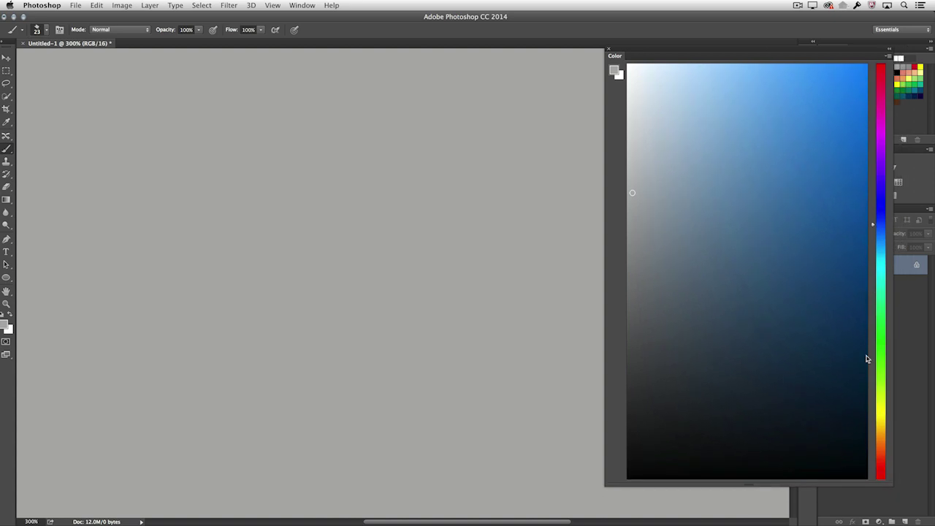
- Switch the Color panel to RGB Spectrum and pick dark green R0 G111 B3
left_click(888, 58)
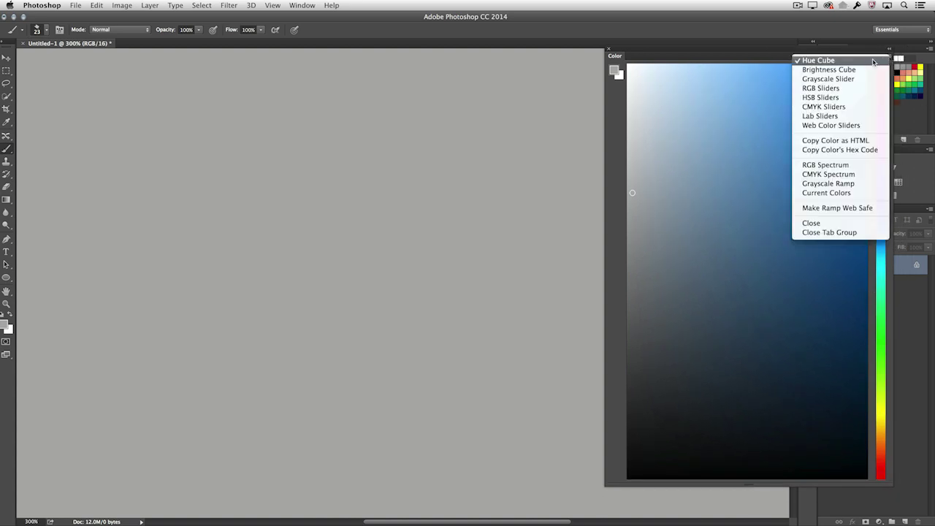
left_click(862, 69)
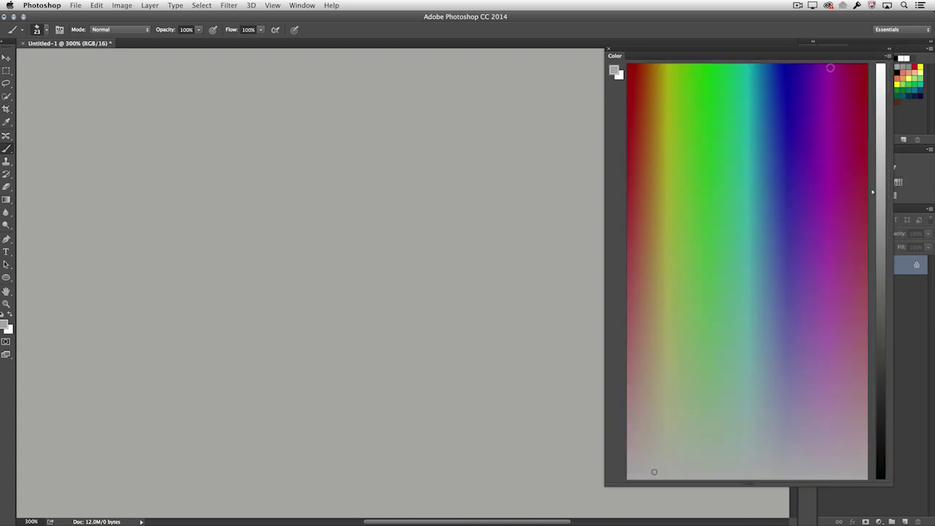
left_click(889, 58)
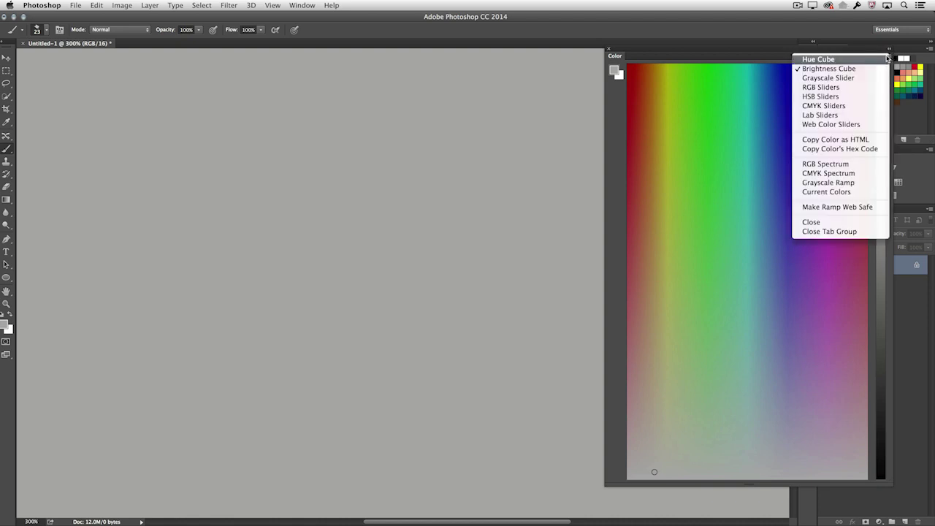
left_click(862, 167)
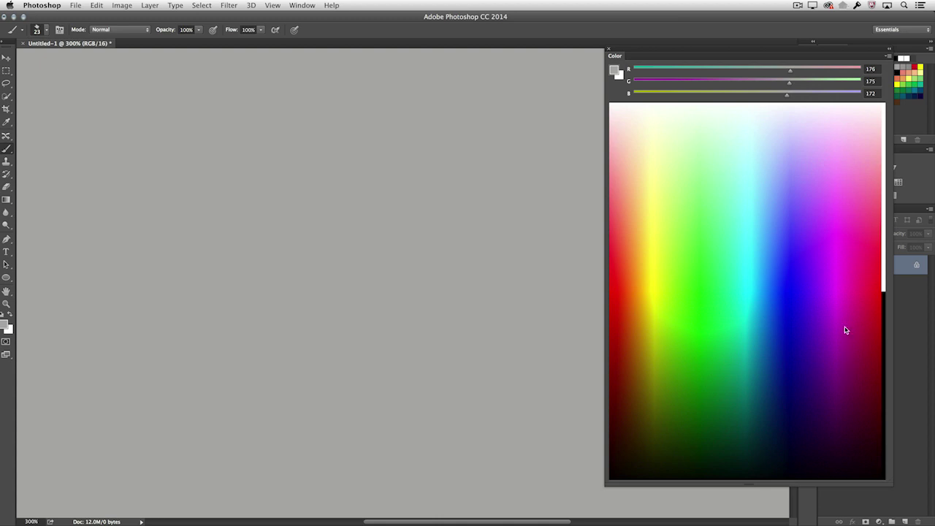
left_click_drag(845, 319, 732, 292)
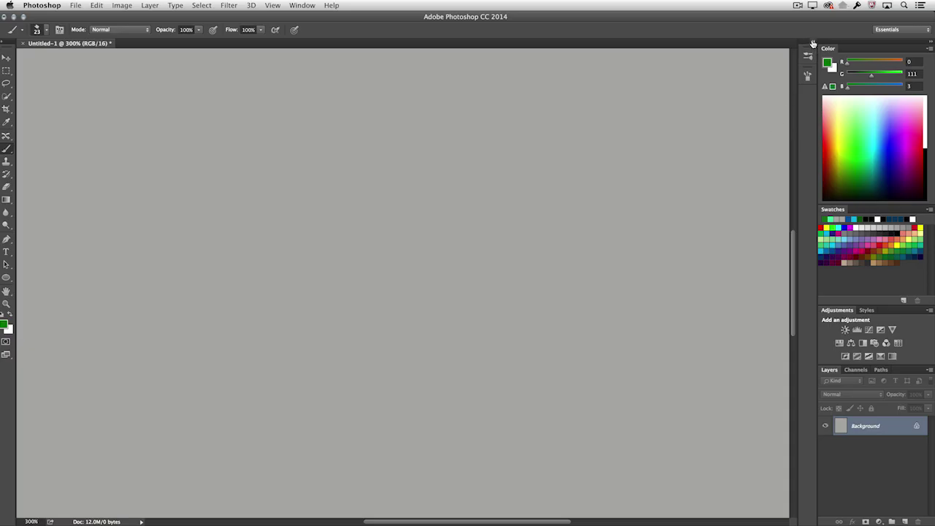
- Select the 26 bristle brush preset and paint two green strokes, one over a hump and one below
left_click(812, 42)
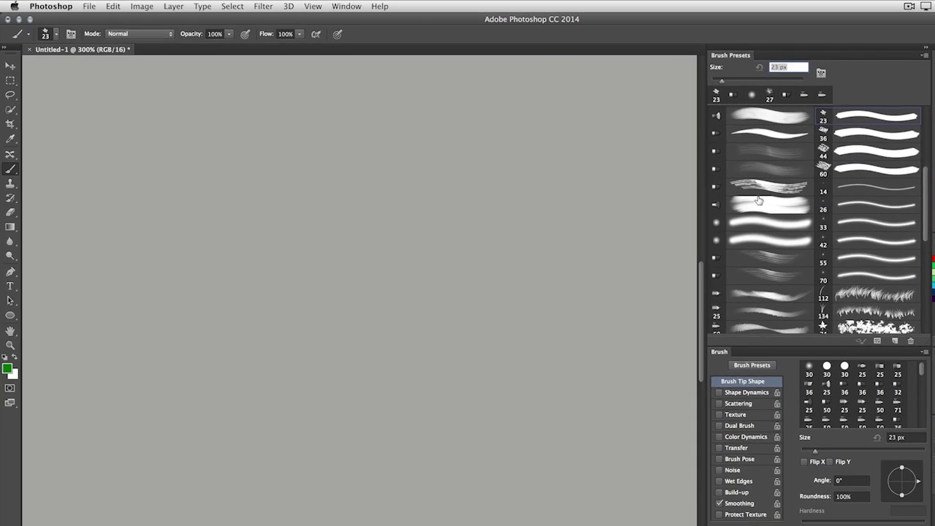
left_click(596, 229)
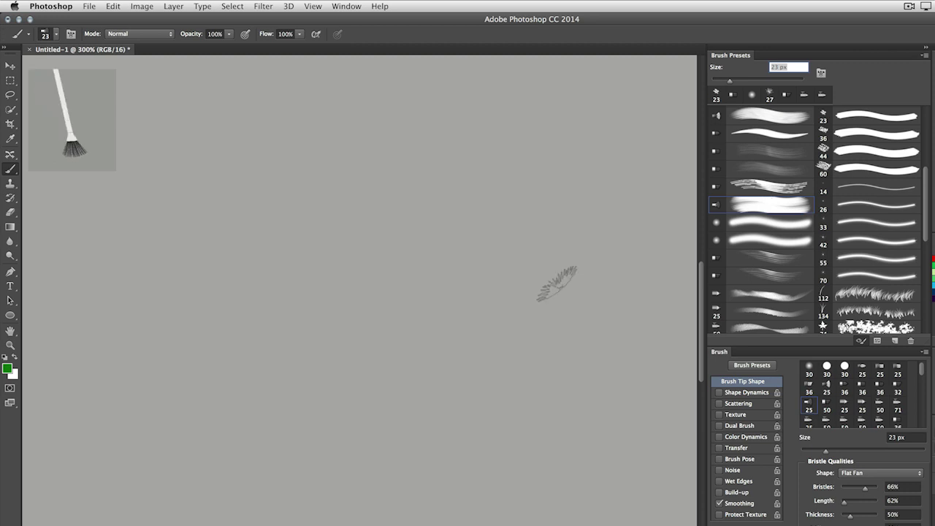
mouse_move(150, 288)
left_mouse_down()
mouse_move(198, 309)
mouse_move(267, 239)
mouse_move(301, 365)
left_mouse_up()
left_click_drag(193, 352, 431, 381)
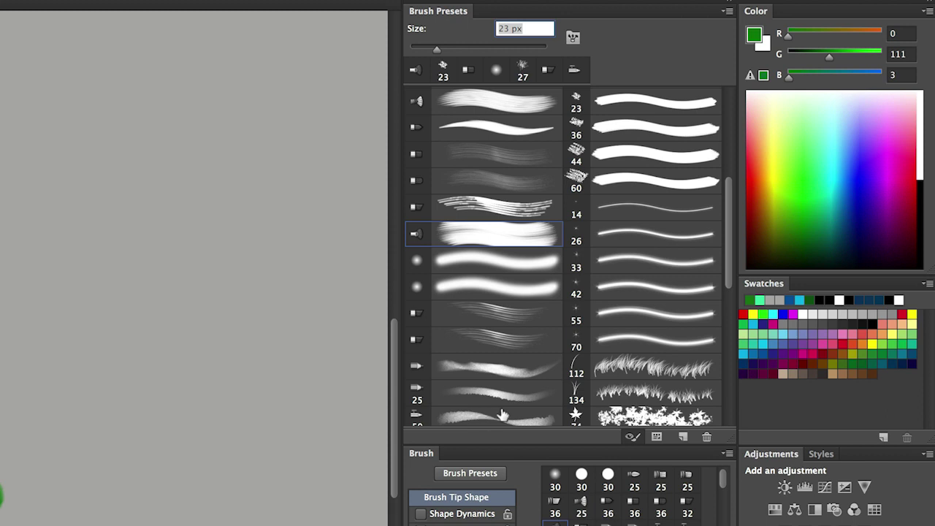
- Scatter green leaves with the 74 px maple leaf brush and saturation jitter, then reselect the 23 px brush
left_click(653, 413)
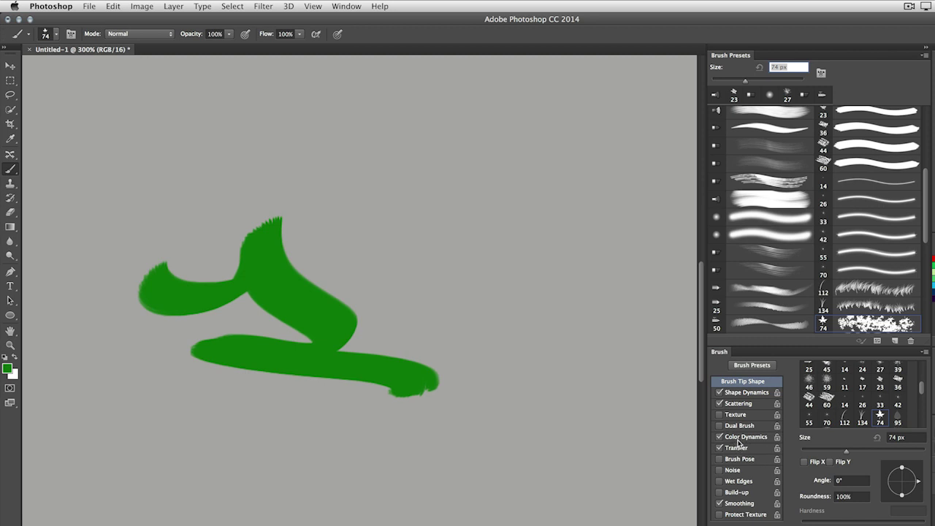
left_click(745, 437)
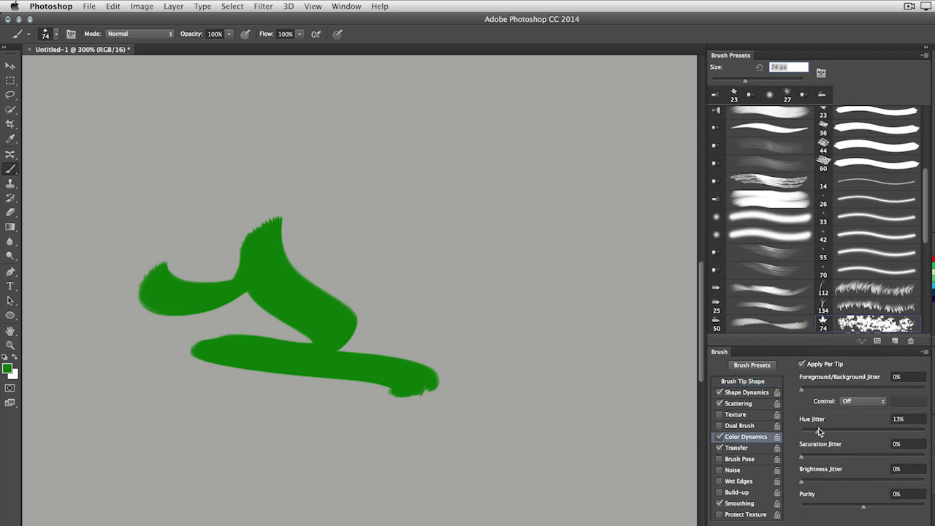
left_click_drag(807, 454, 820, 457)
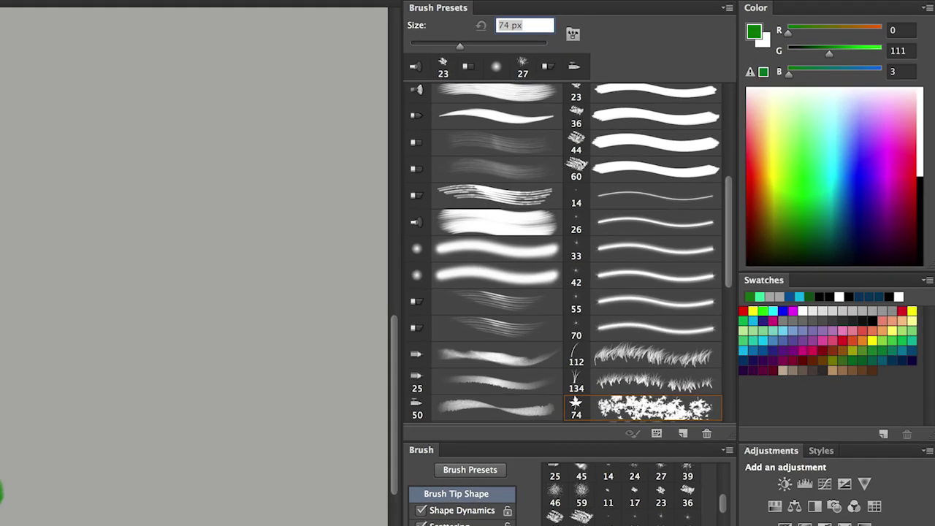
left_click_drag(0, 121, 0, 525)
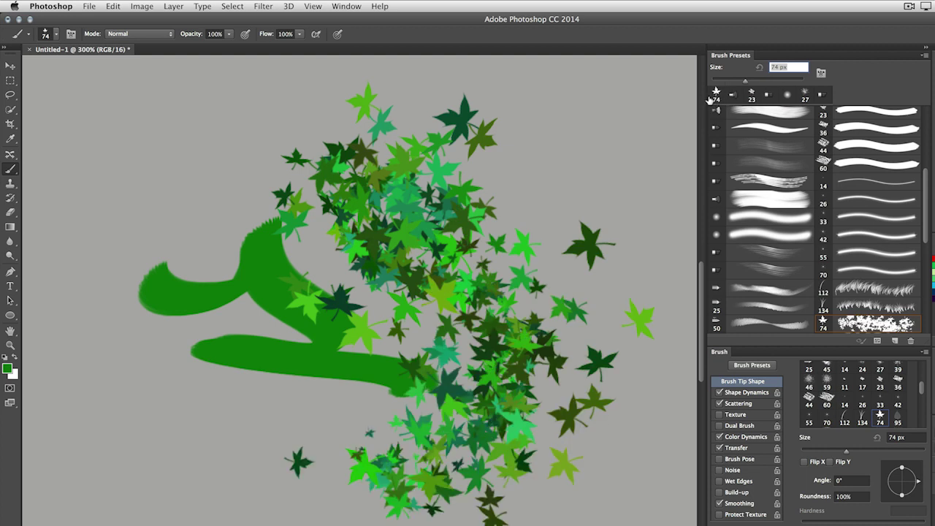
left_click(751, 95)
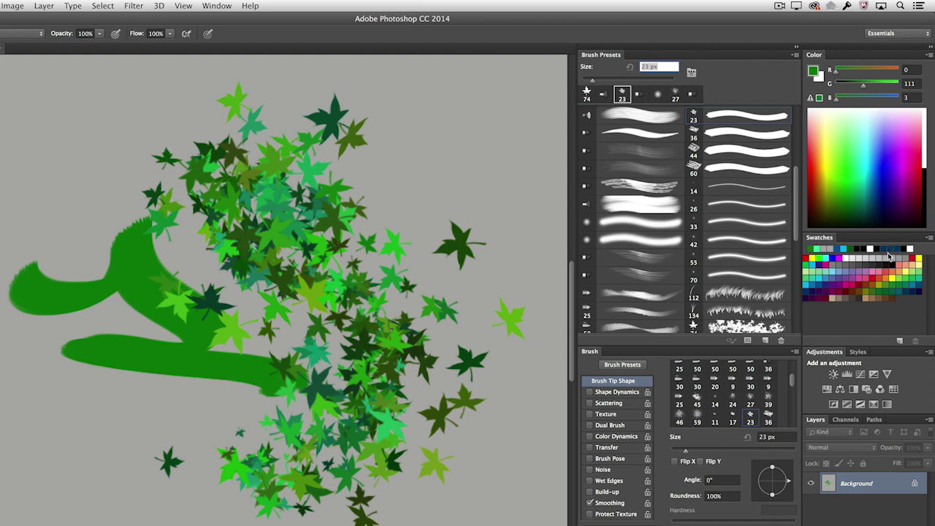
- Try blue swatches, then settle on the teal swatch R28 G187 B180 as foreground colour
left_click(836, 272)
left_click(830, 276)
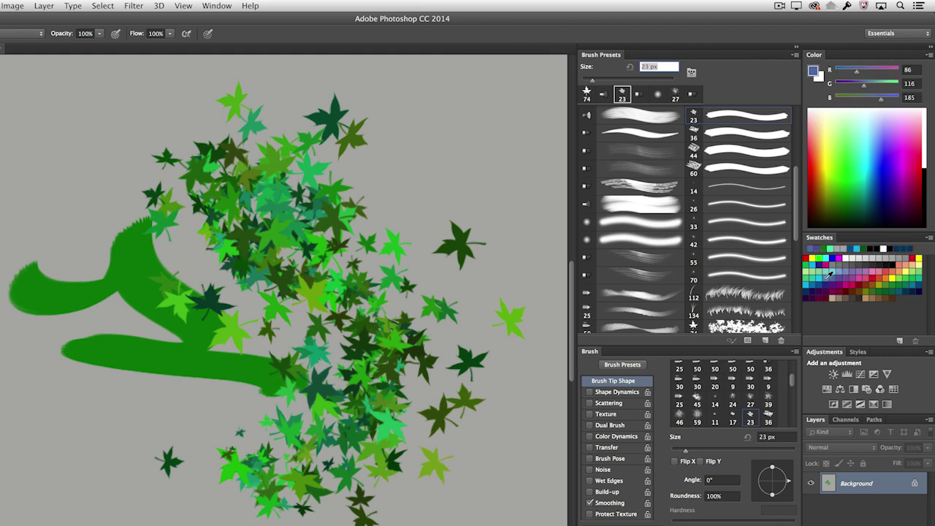
left_click(823, 279)
left_click(812, 275)
left_click(819, 249)
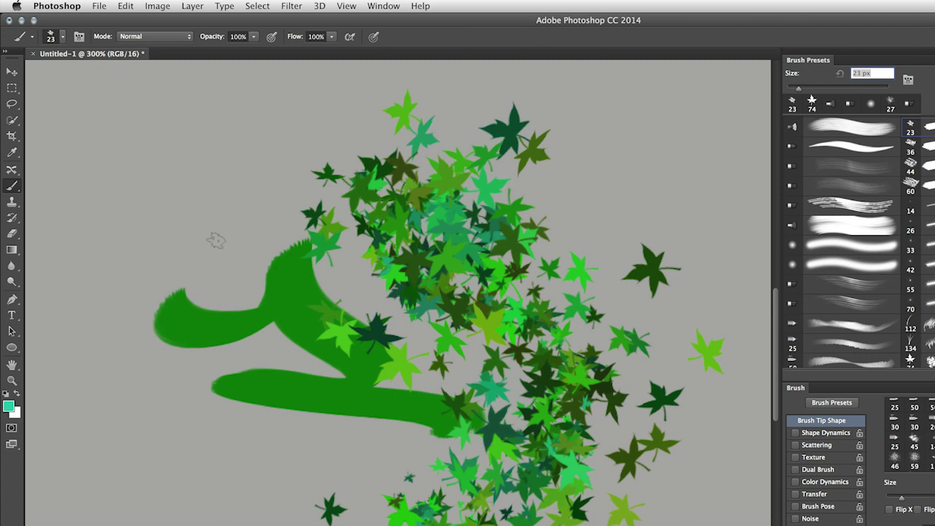
left_click(64, 9)
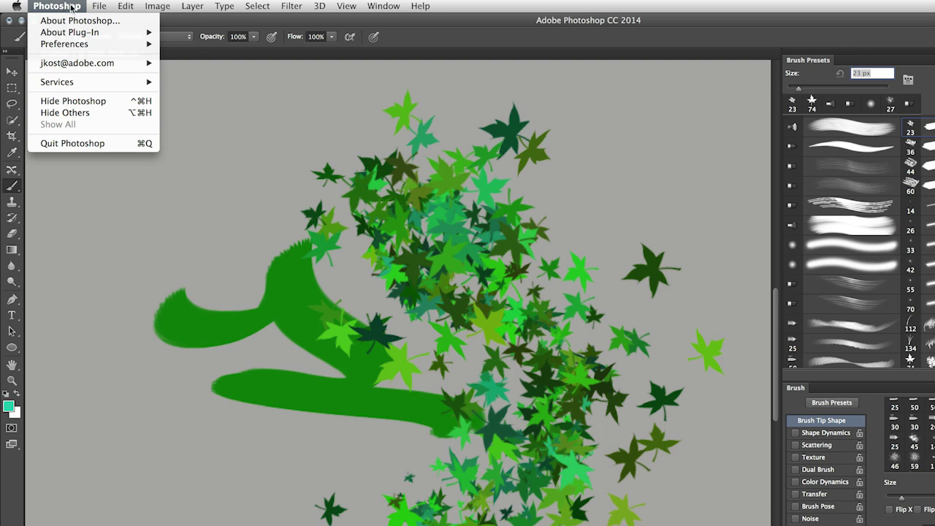
- In Sync Settings preferences, choose Custom syncing and exclude Brushes, Swatches and Styles
mouse_move(71, 45)
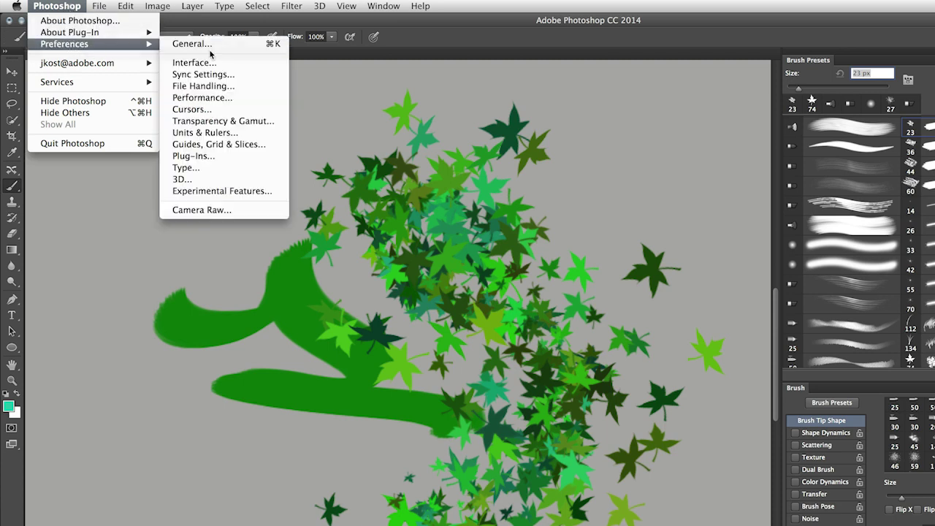
left_click(211, 76)
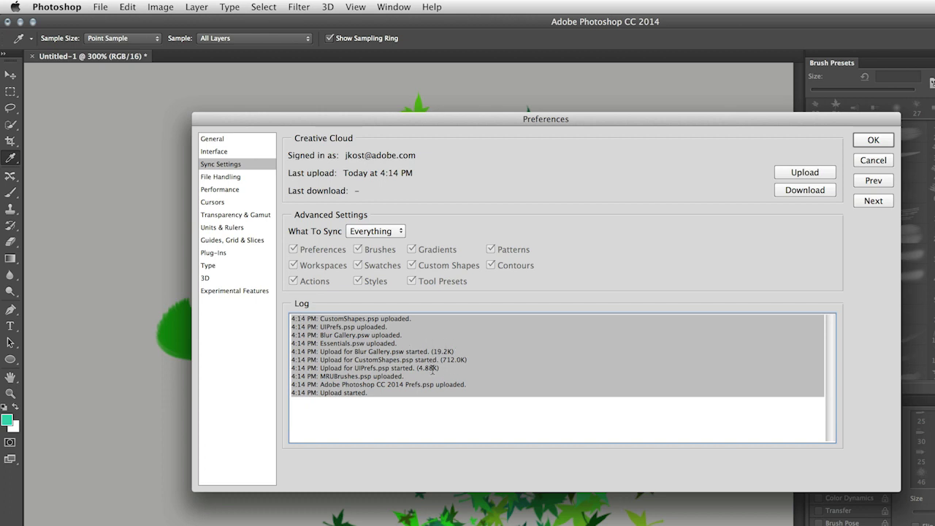
left_click(376, 231)
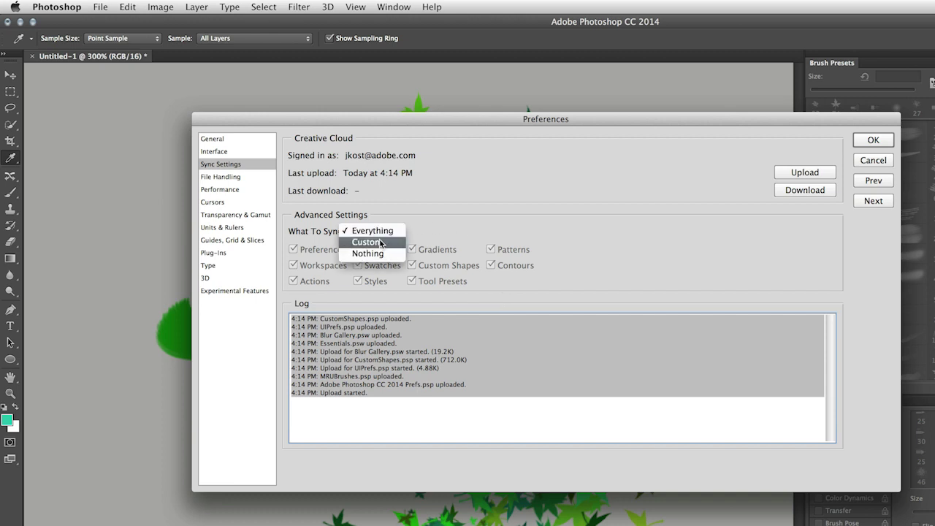
left_click(380, 242)
left_click(358, 250)
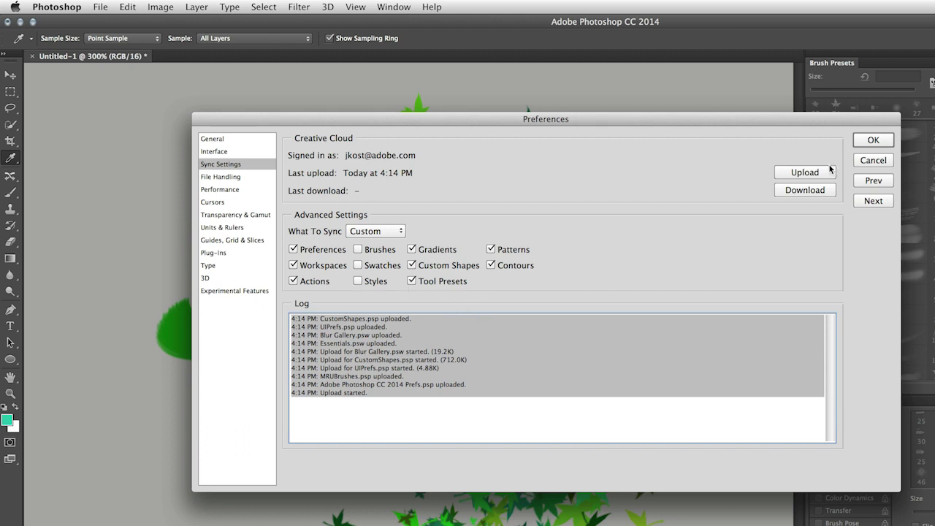
left_click(241, 290)
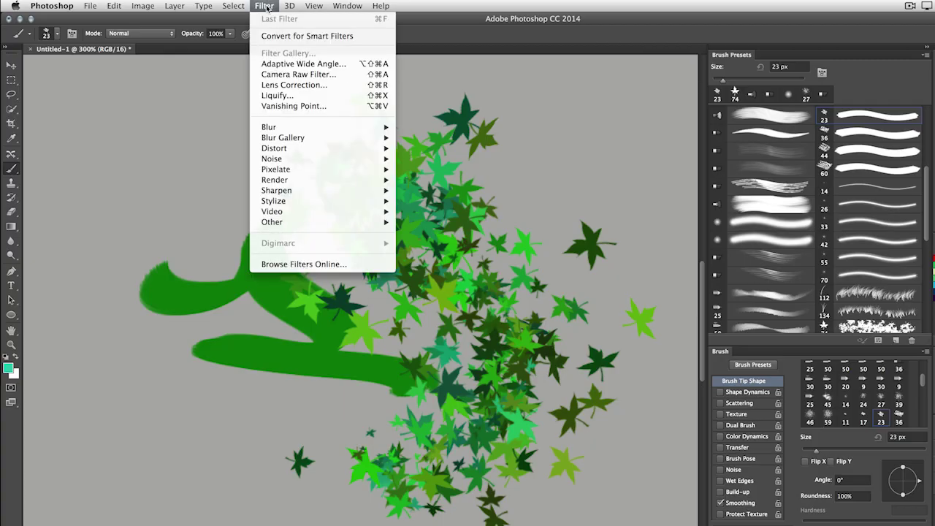
- Open Filter > Liquify, turn on Advanced Mode, then close it without changes
left_click(302, 97)
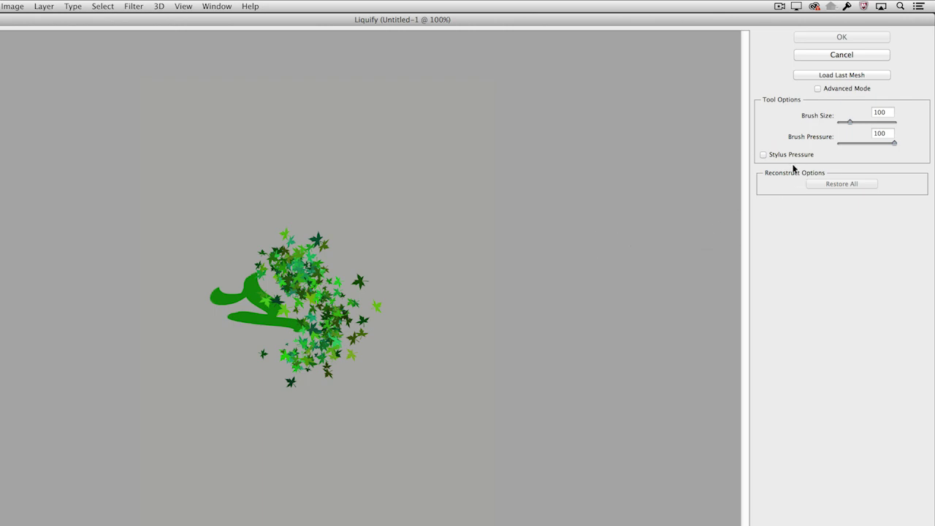
left_click(835, 87)
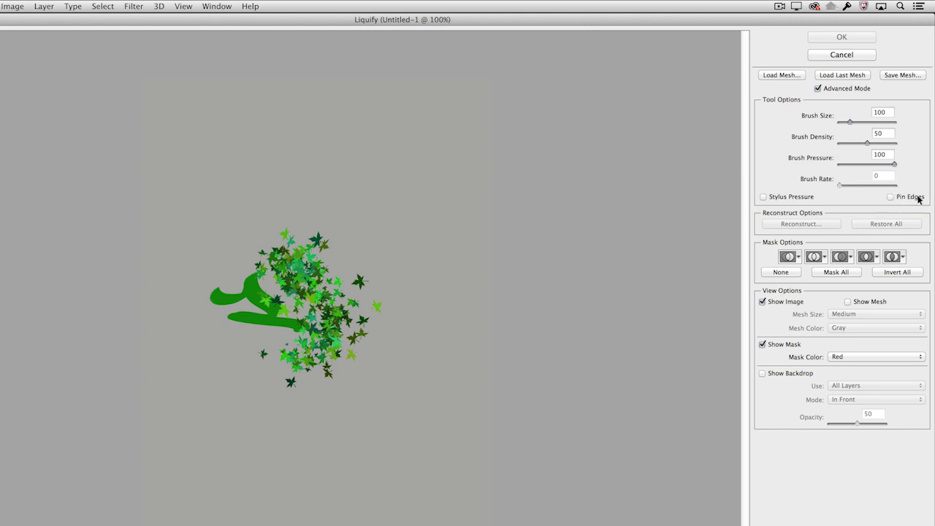
left_click(842, 54)
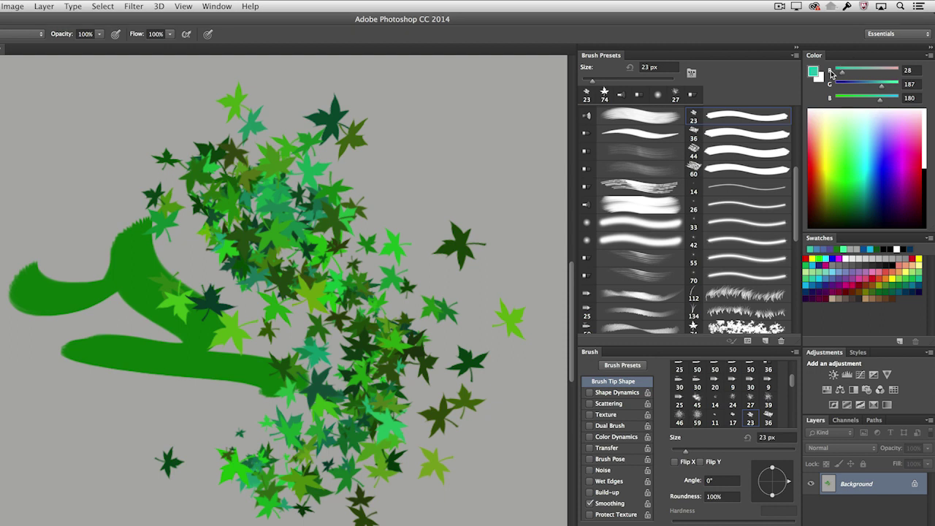
- Add a Color Lookup 1 adjustment layer and choose File > Export > Color Lookup Tables
left_click(893, 389)
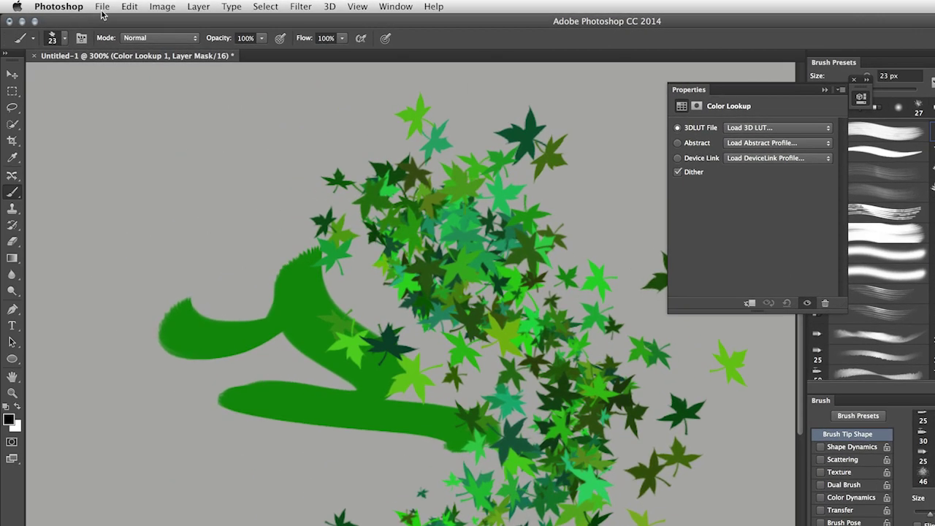
left_click(103, 7)
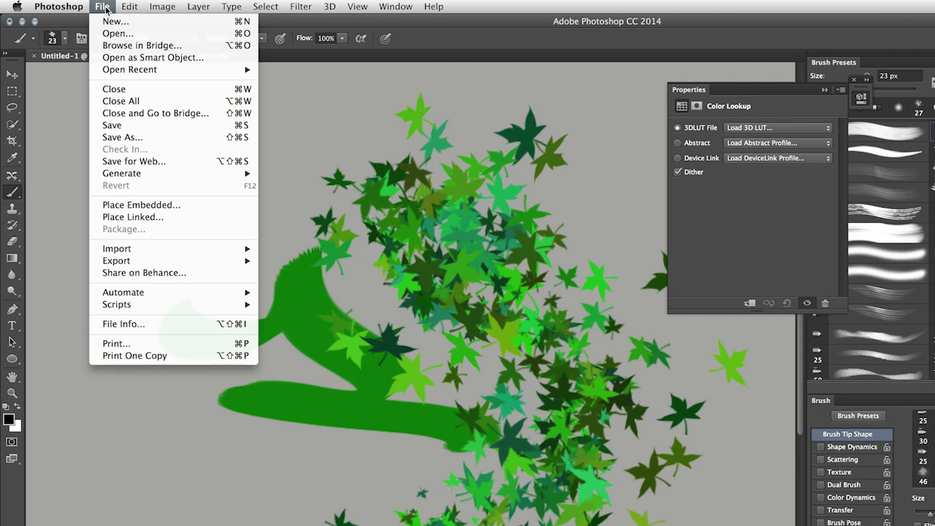
mouse_move(156, 261)
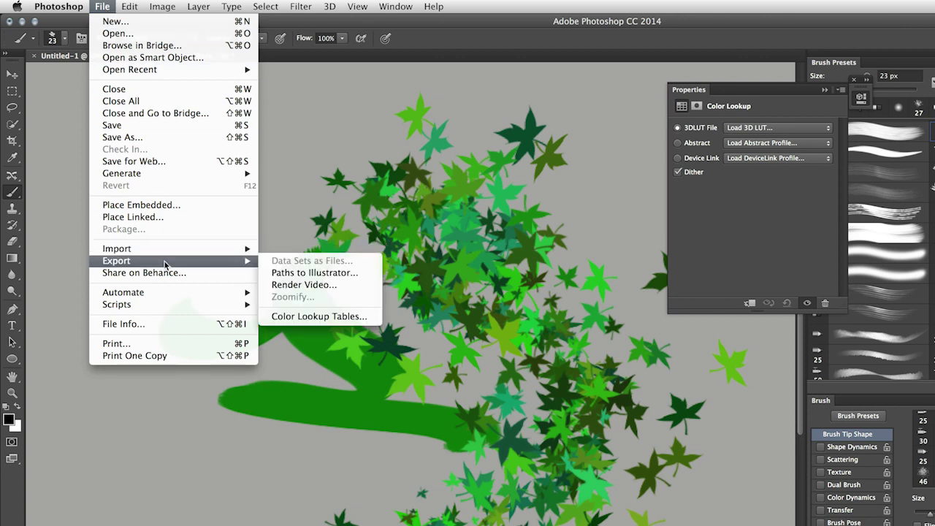
left_click(338, 317)
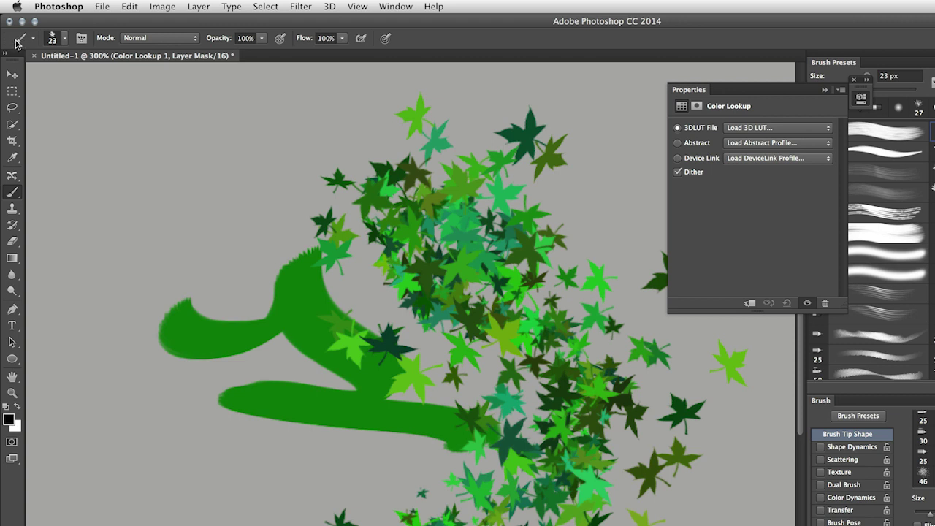
- Reset all tools to defaults, then select the Patch Tool followed by the 19 px Spot Healing Brush
right_click(20, 40)
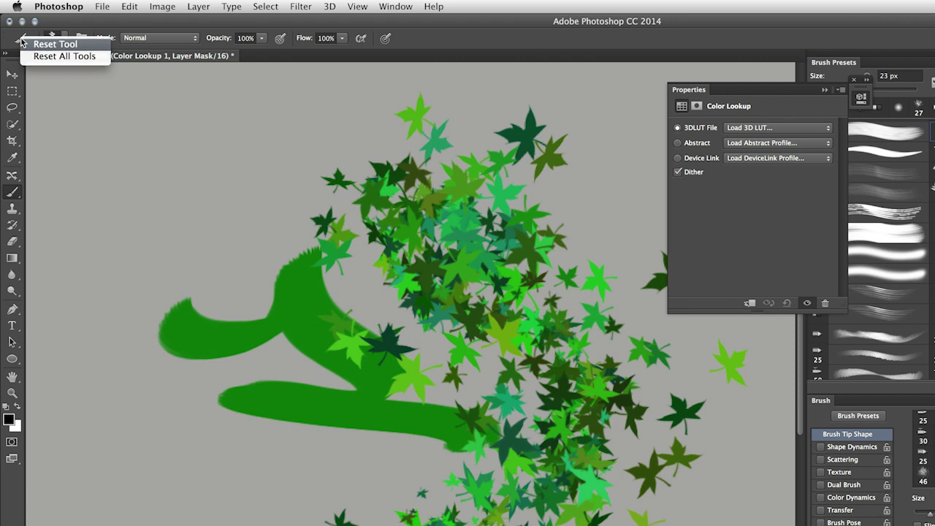
left_click(66, 57)
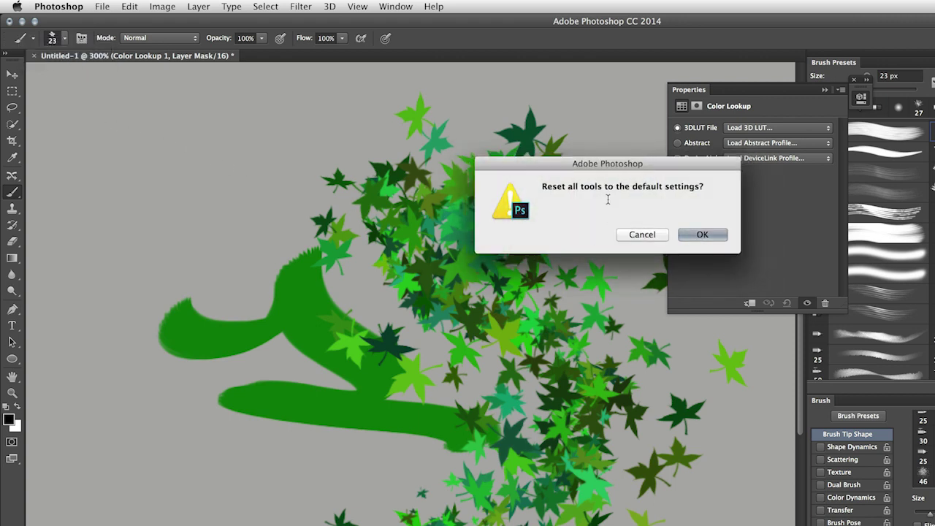
left_click(699, 237)
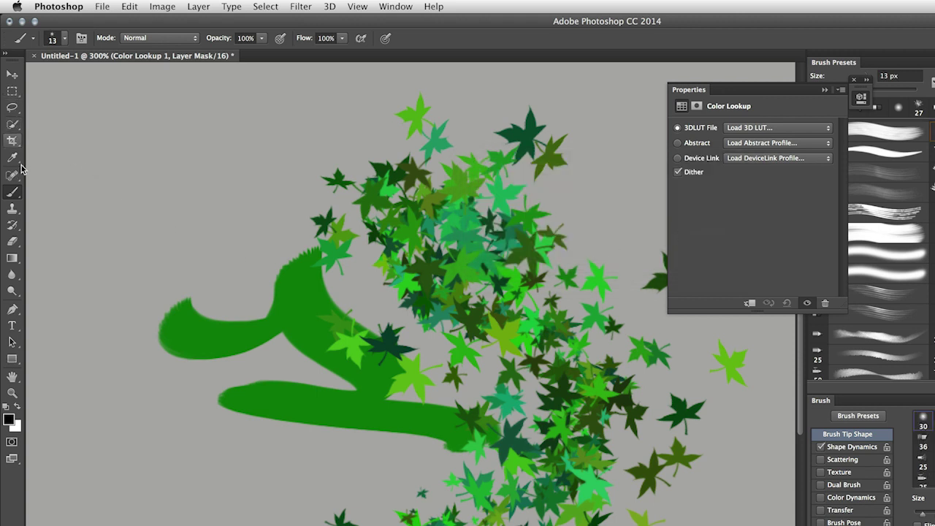
left_click_drag(13, 181, 69, 195)
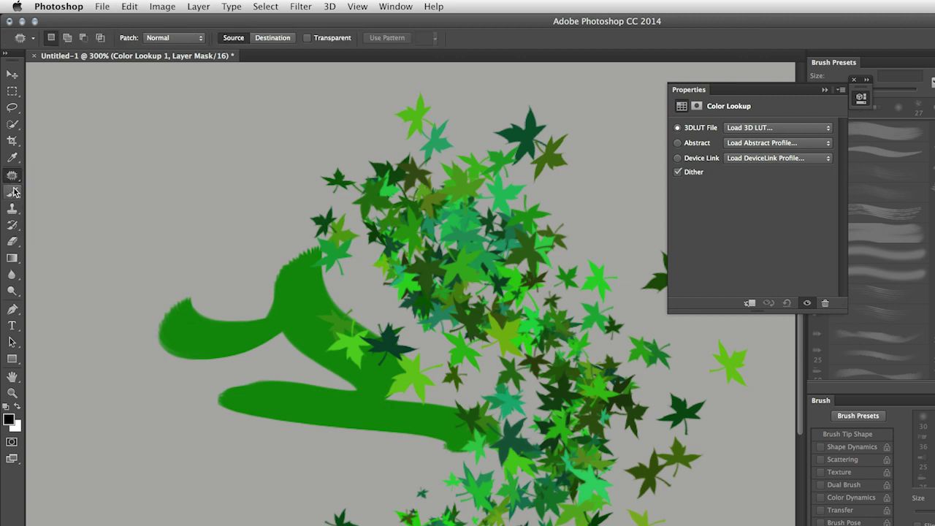
left_click_drag(13, 182, 70, 179)
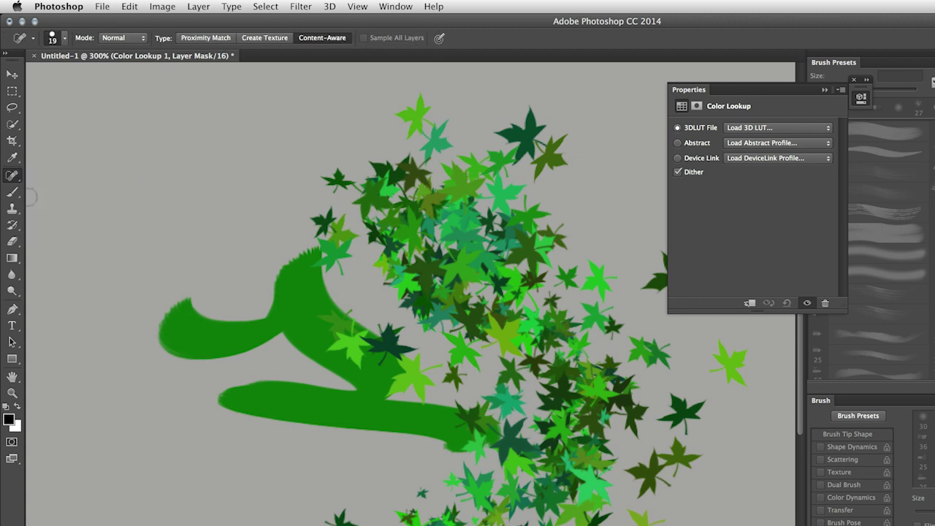